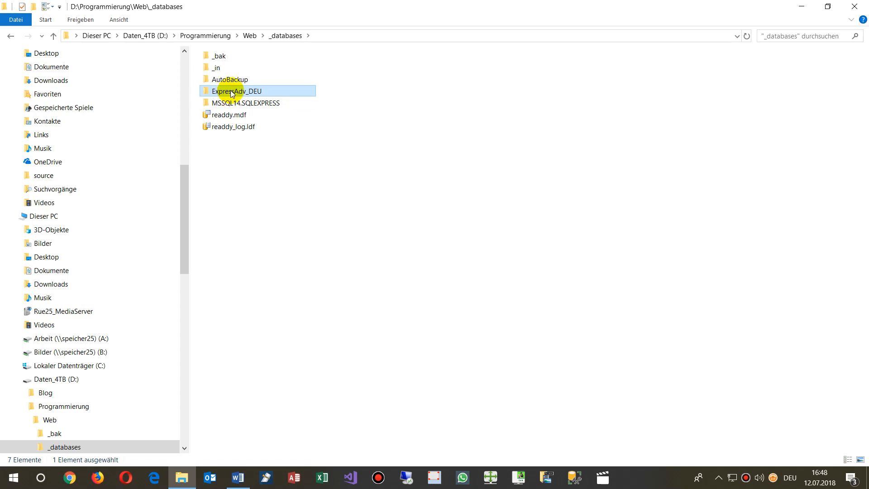
Run SETUP.EXE from the ExpressAdv_DEU folder and start the wizard for a new standalone installation or adding features to an existing one.
double_click(227, 93)
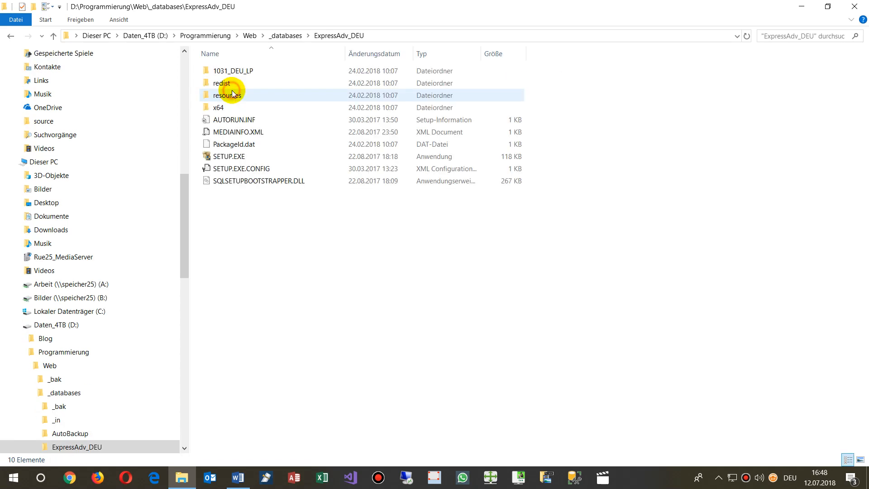
click(234, 156)
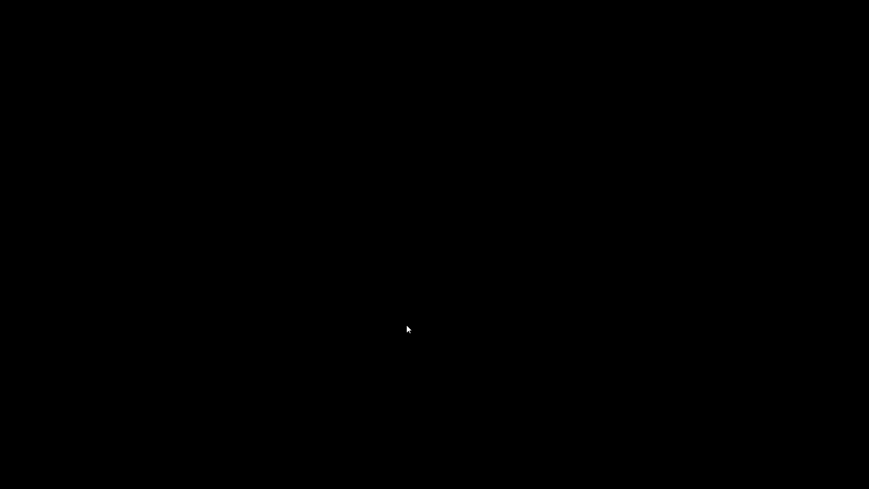
click(406, 324)
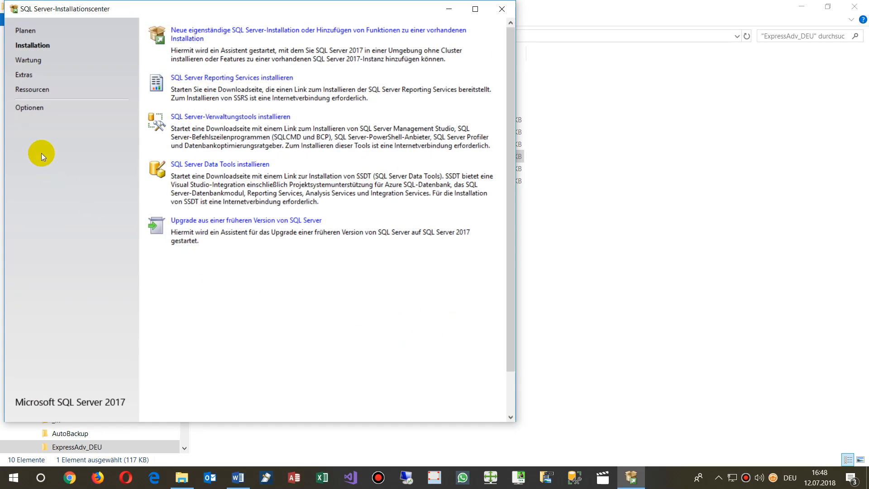
click(178, 31)
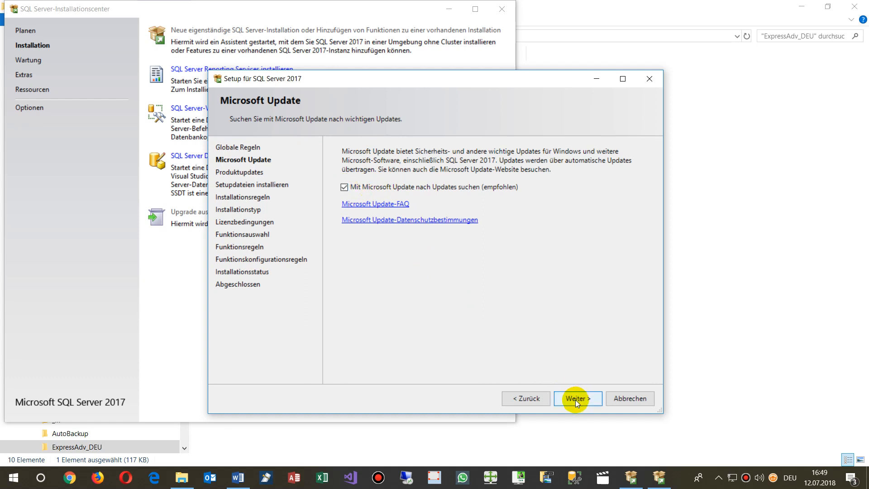
Keep the Microsoft Update check for updates enabled and continue the setup.
click(346, 188)
click(345, 187)
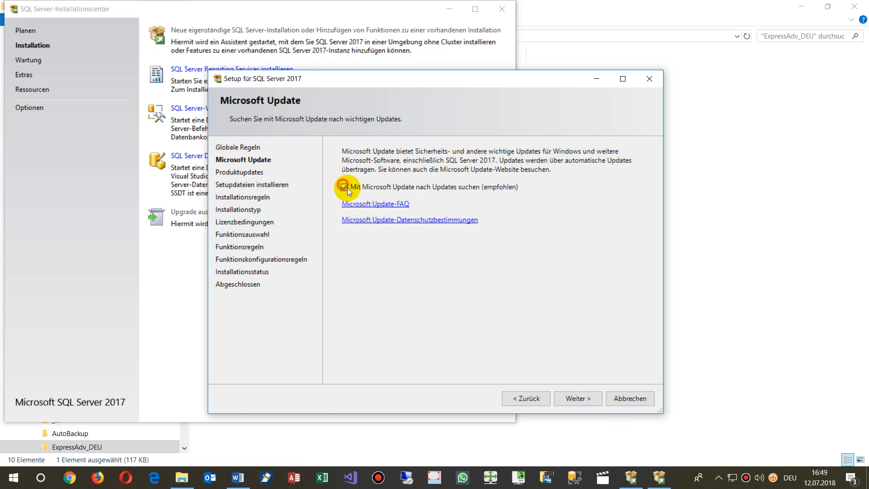
click(583, 398)
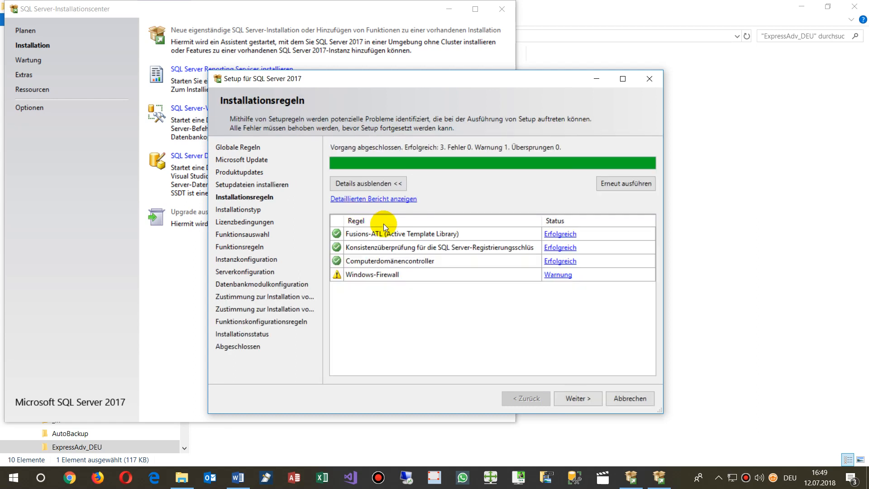
Continue past the installation rules and choose to add features to the existing SQLEXPRESS instance.
click(582, 400)
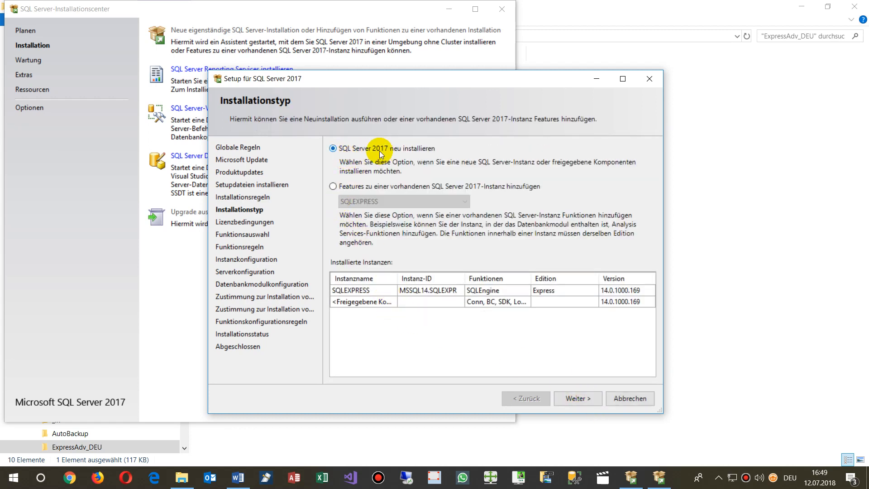
click(373, 186)
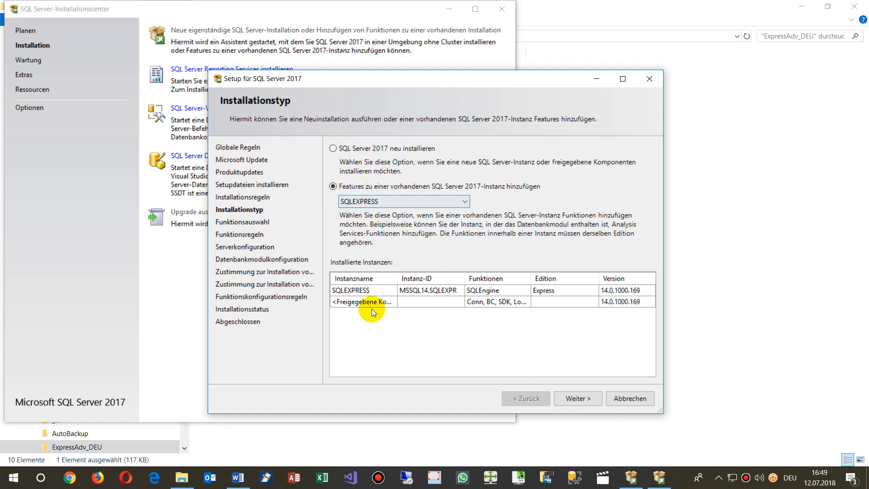
click(572, 399)
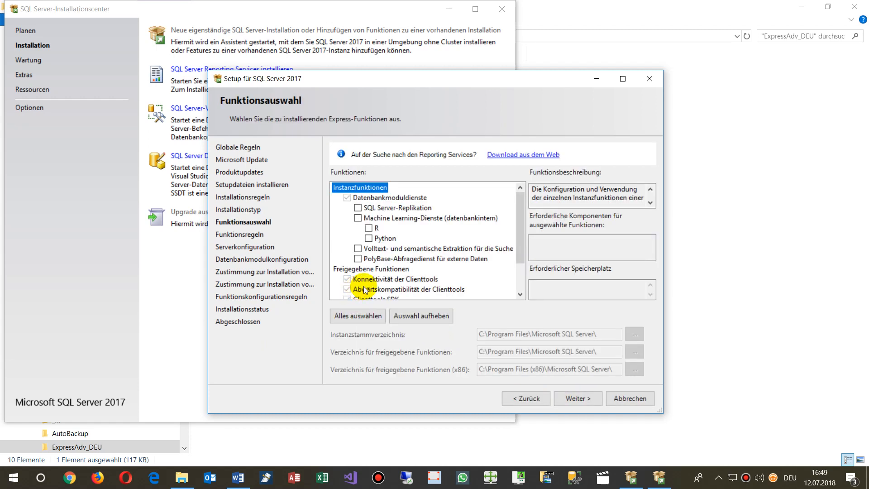
Select the full-text and semantic extraction for search feature (Volltext- und semantische Extraktion für die Suche) for installation and continue.
scroll(390, 251, down, 1)
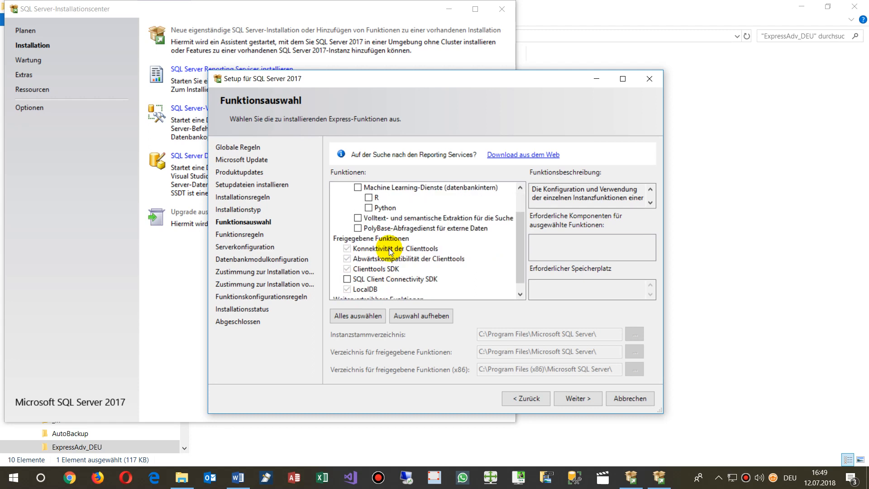
scroll(391, 251, down, 1)
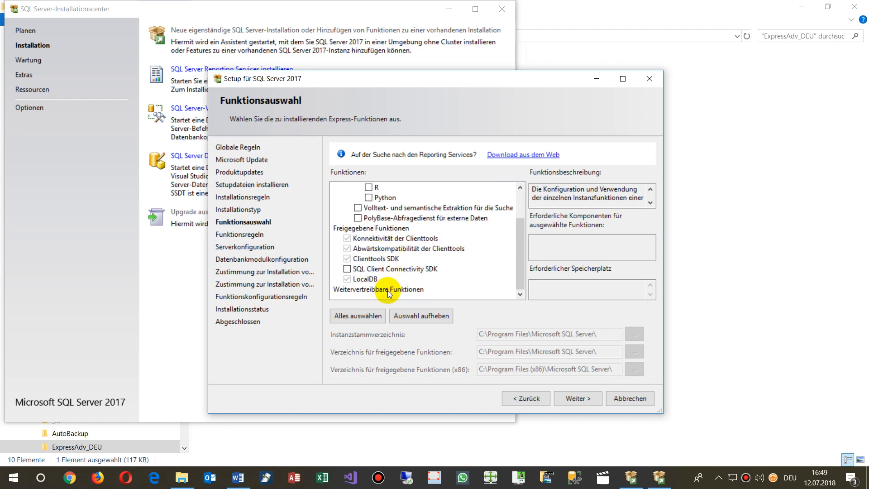
scroll(386, 292, up, 1)
click(358, 238)
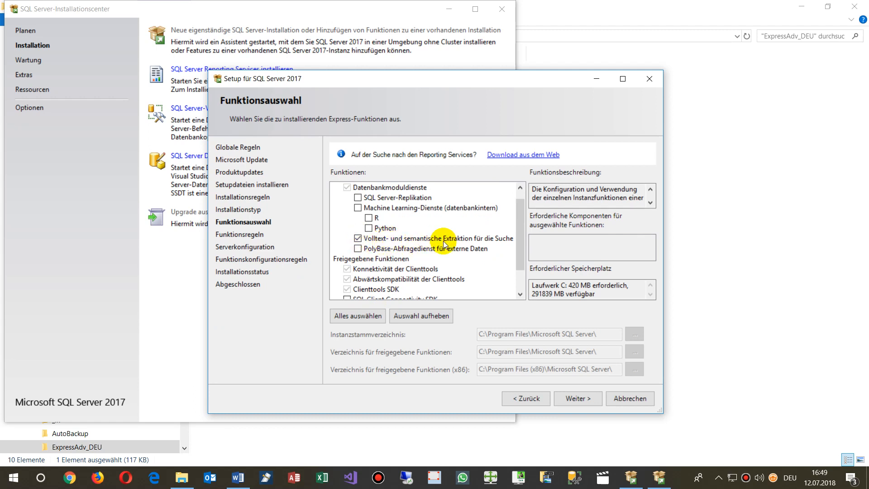
scroll(443, 243, up, 1)
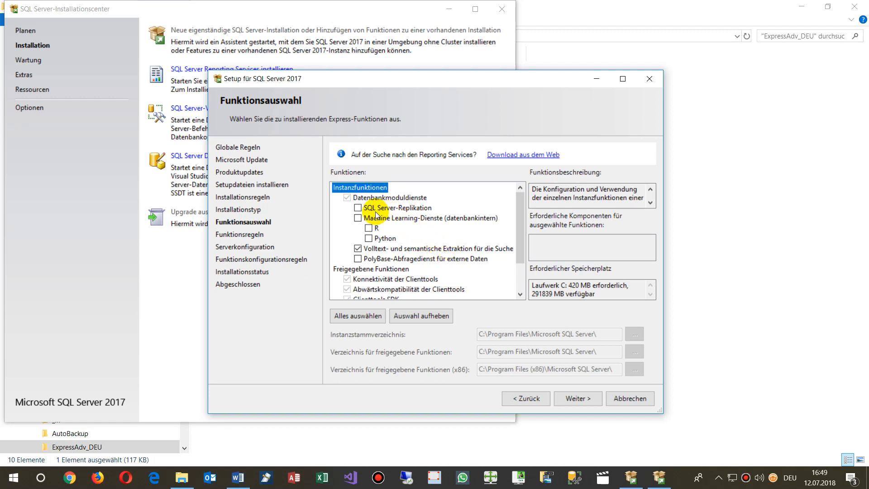
scroll(368, 211, down, 2)
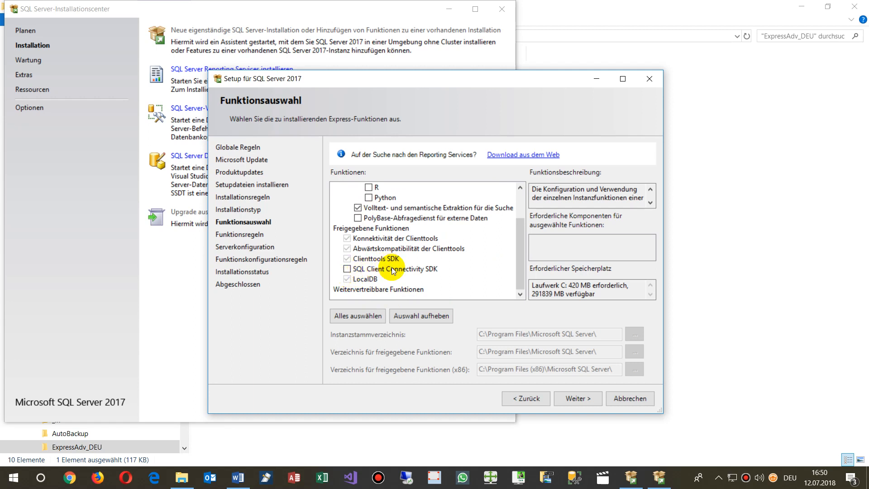
click(584, 398)
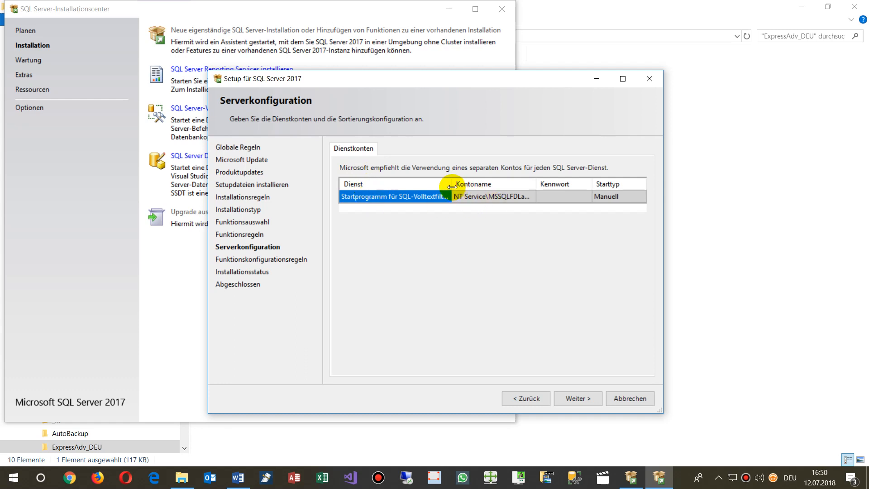
Widen the service and account name columns to examine the full-text filter daemon launcher's service account and start type.
drag(494, 196, 470, 196)
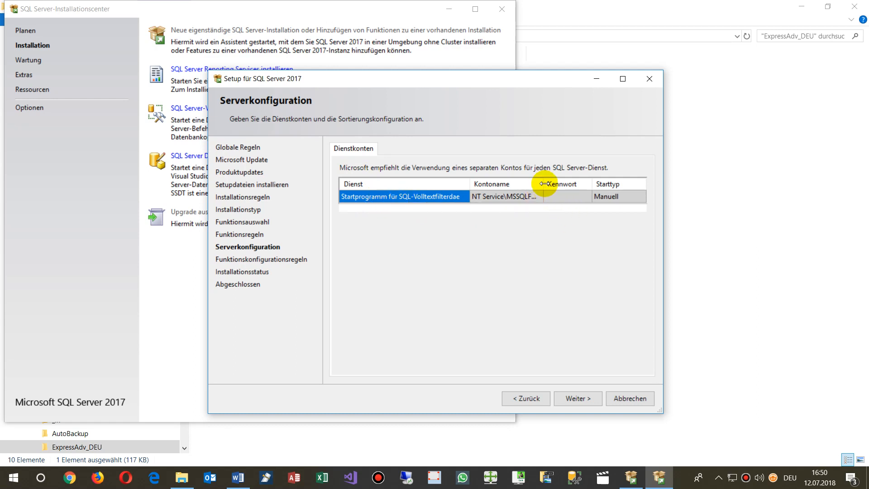
drag(543, 189, 568, 190)
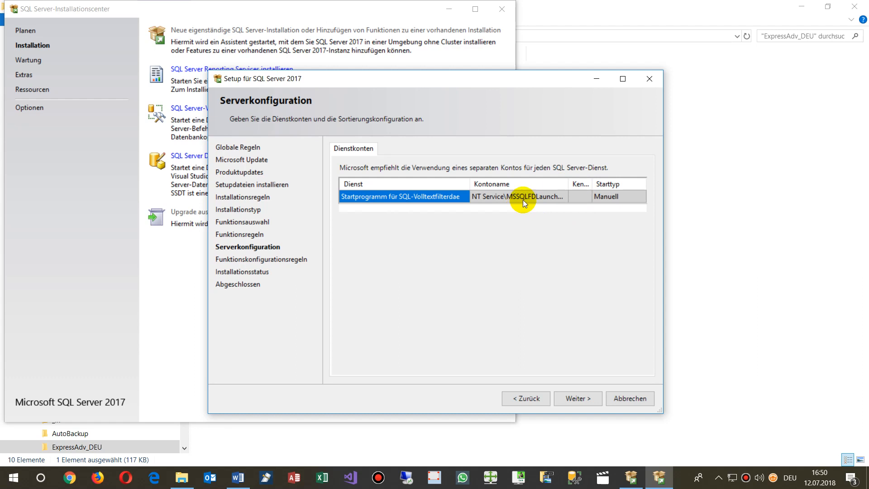
click(578, 399)
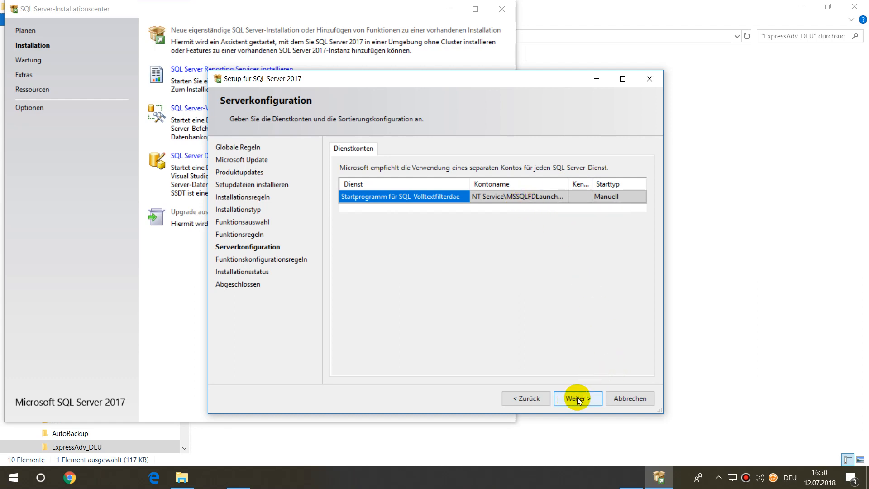
click(614, 197)
click(427, 197)
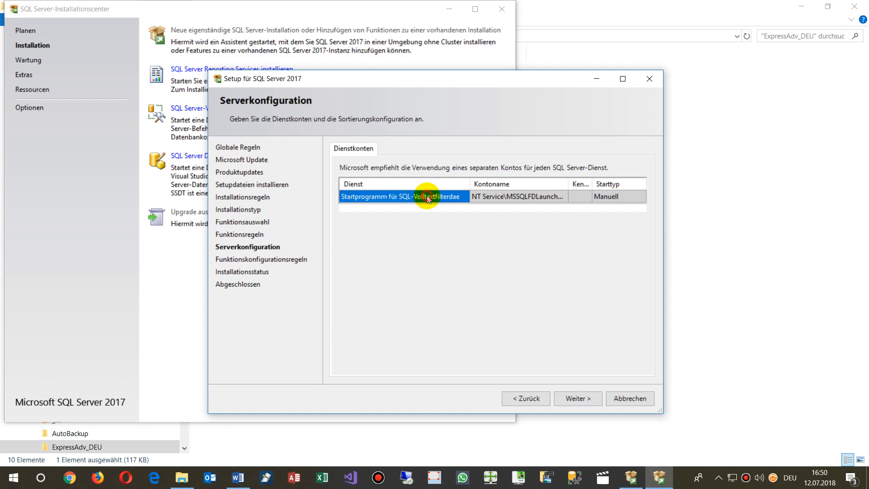
click(617, 196)
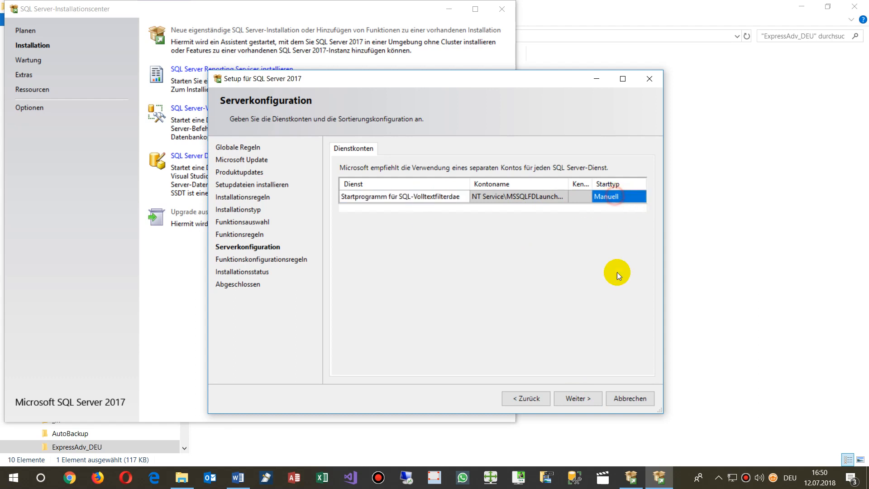
Accept the server configuration to install the full-text feature, and close the finished setup wizard and the Installation Center.
click(577, 400)
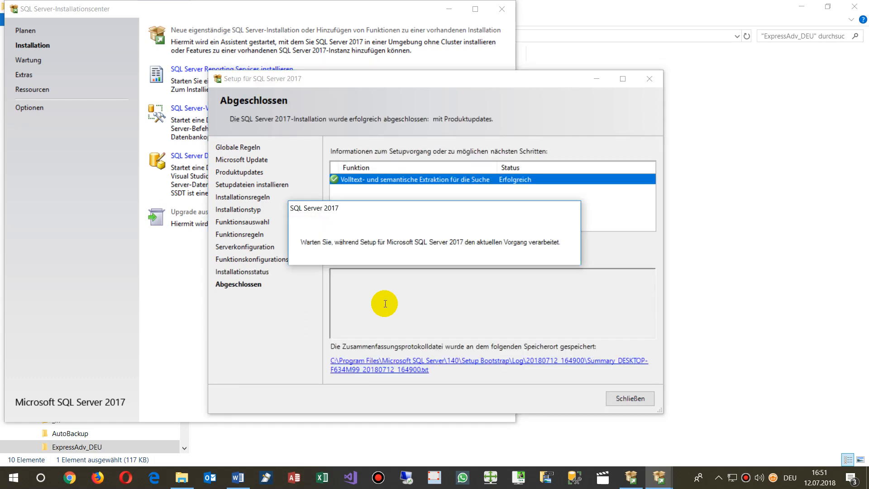
click(628, 400)
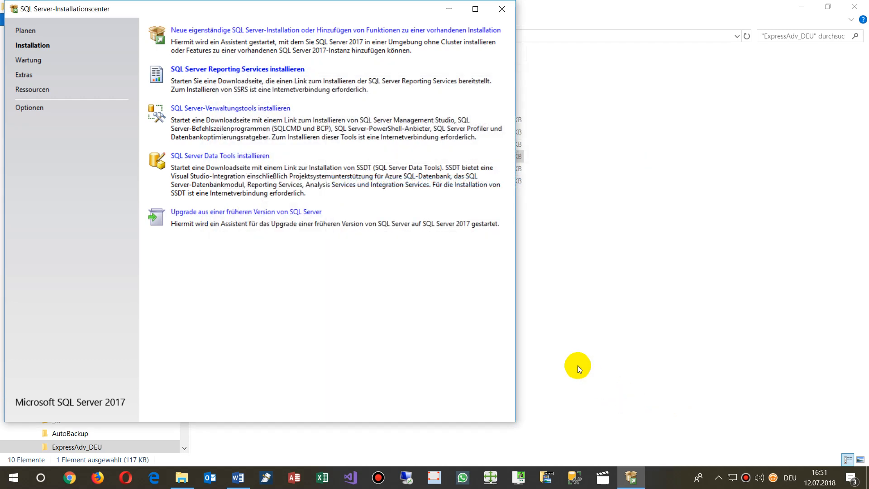
click(496, 12)
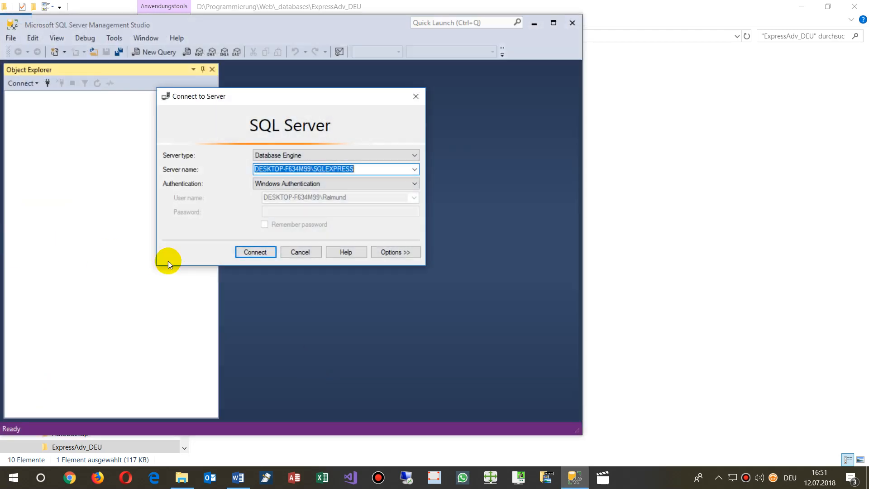
In SQL Server Management Studio, connect to the SQLEXPRESS server with Windows Authentication and expand the tables of the freelance database.
click(251, 252)
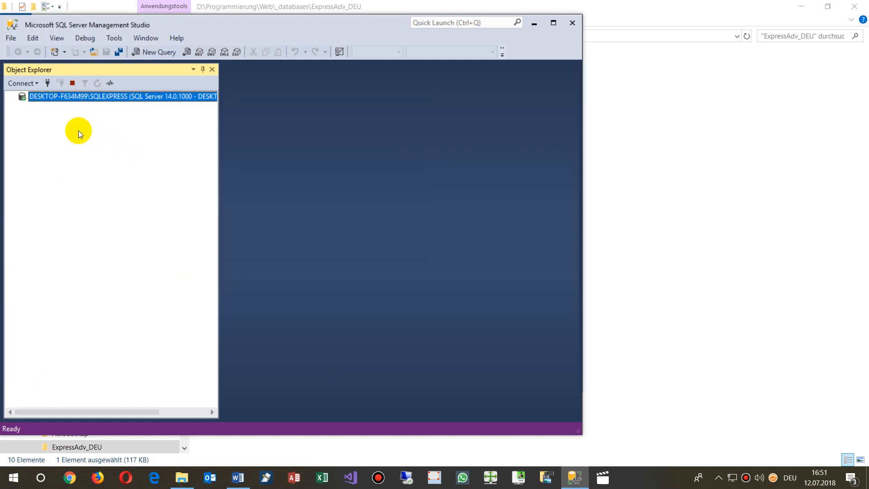
click(21, 108)
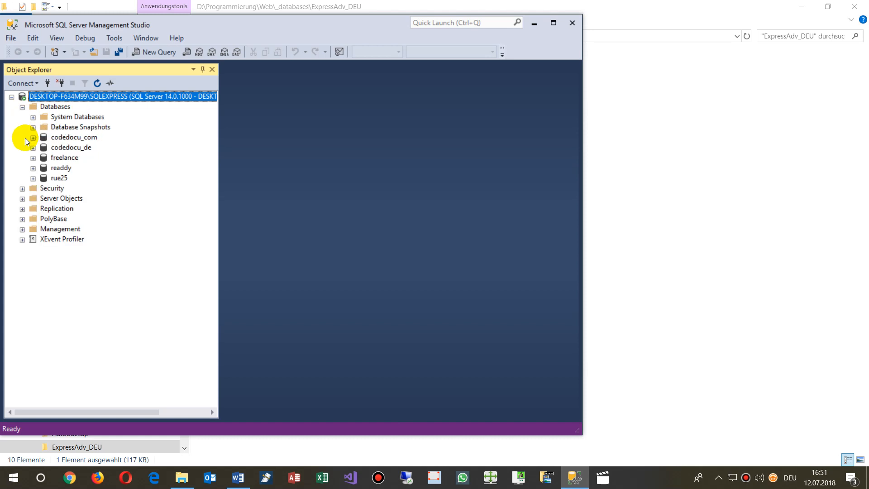
click(33, 157)
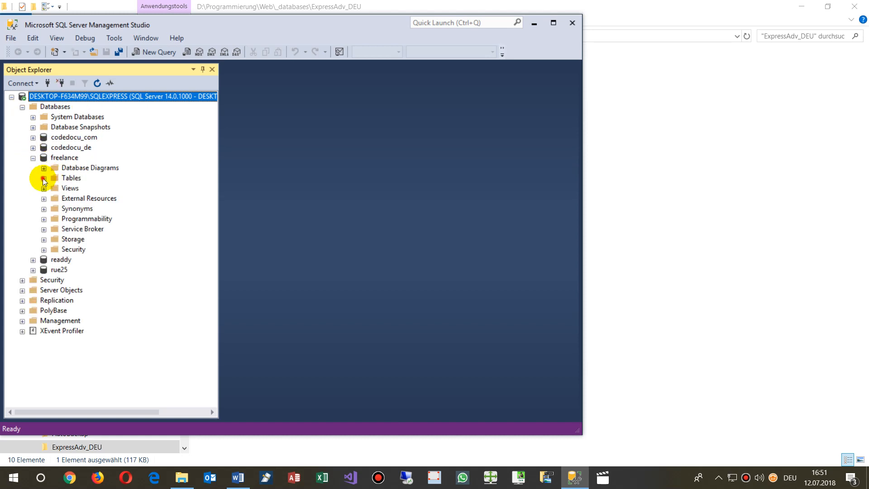
click(44, 178)
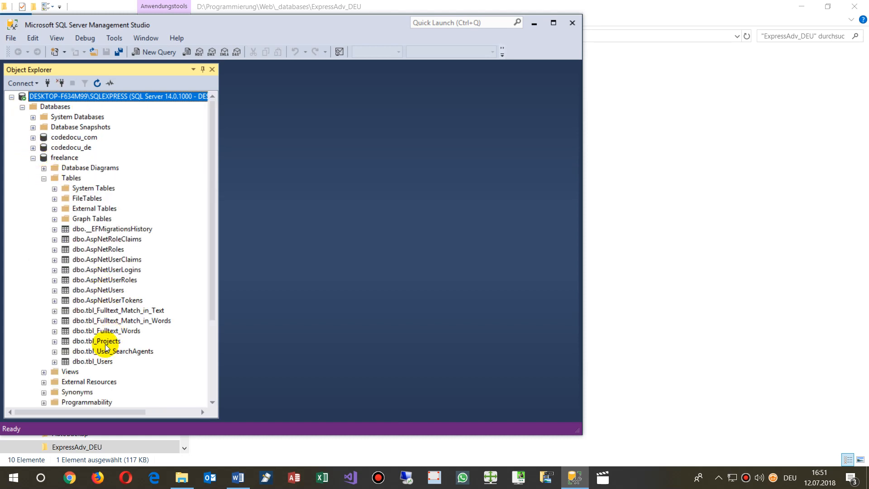
Examine the general properties of the dbo.tbl_Projects table and close them without changes.
click(105, 344)
right_click(105, 344)
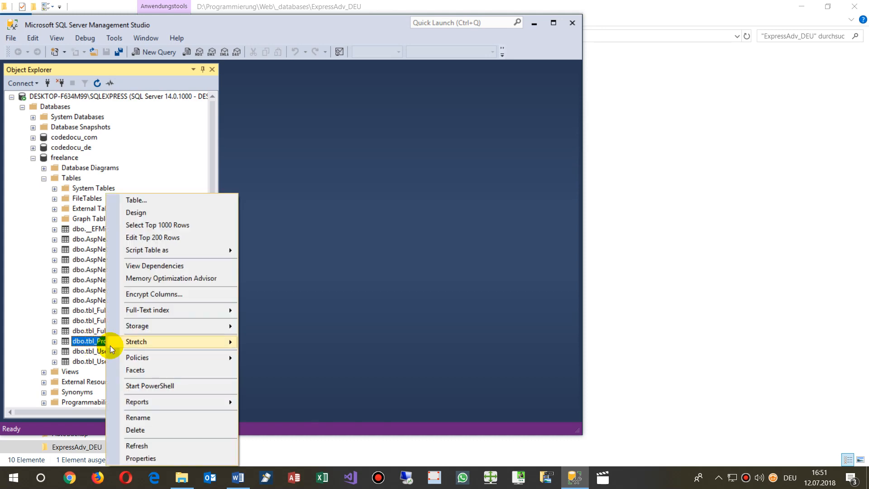
click(151, 458)
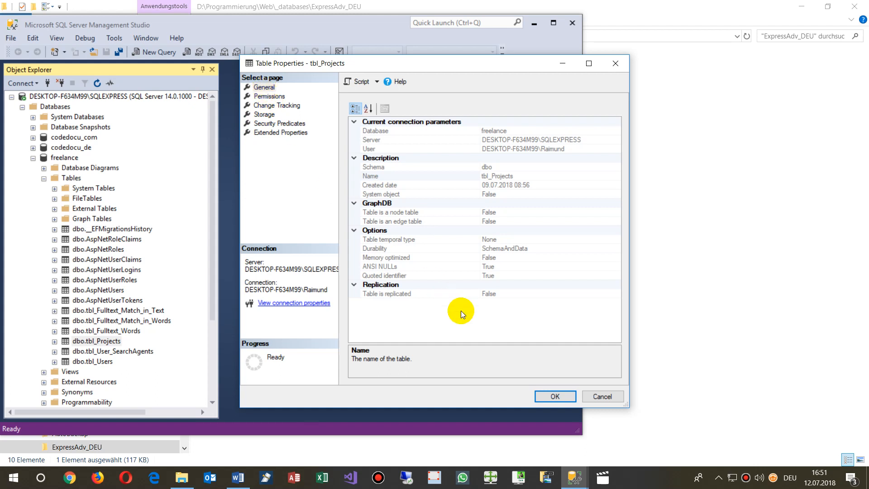
click(602, 397)
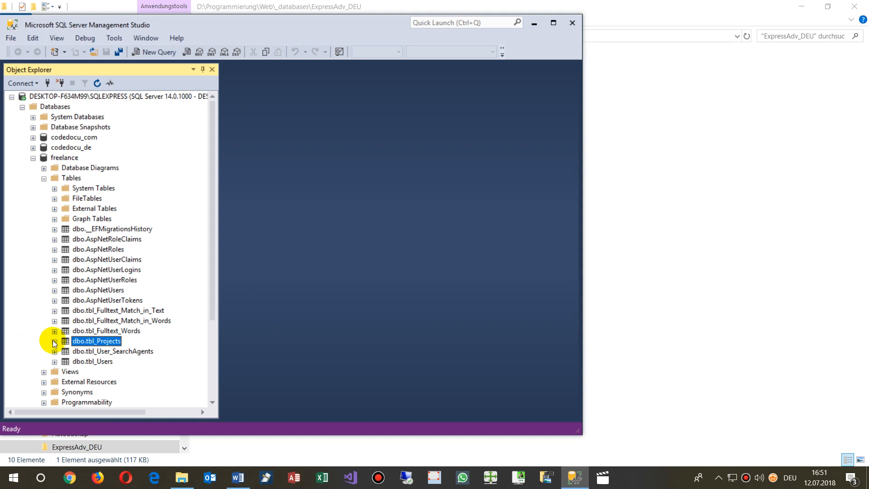
Open the design of the dbo.tbl_Projects table, examine the Title column's full-text specification, and close the design.
right_click(99, 341)
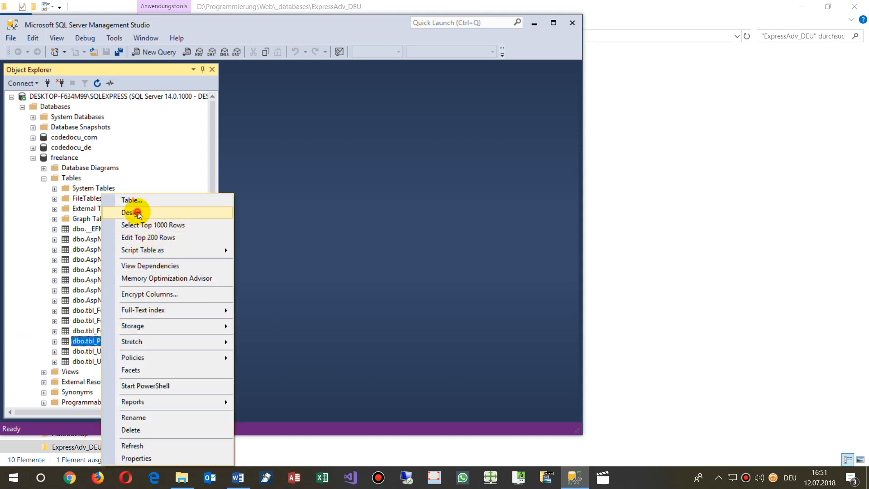
click(131, 213)
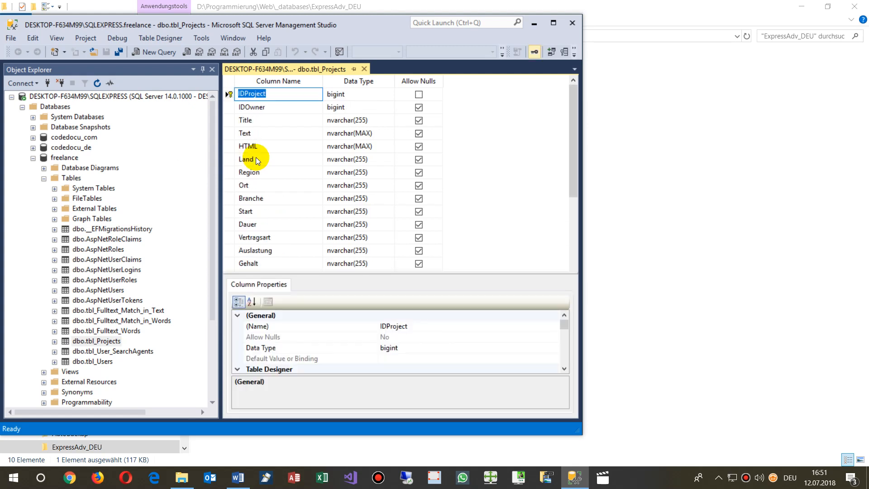
click(256, 120)
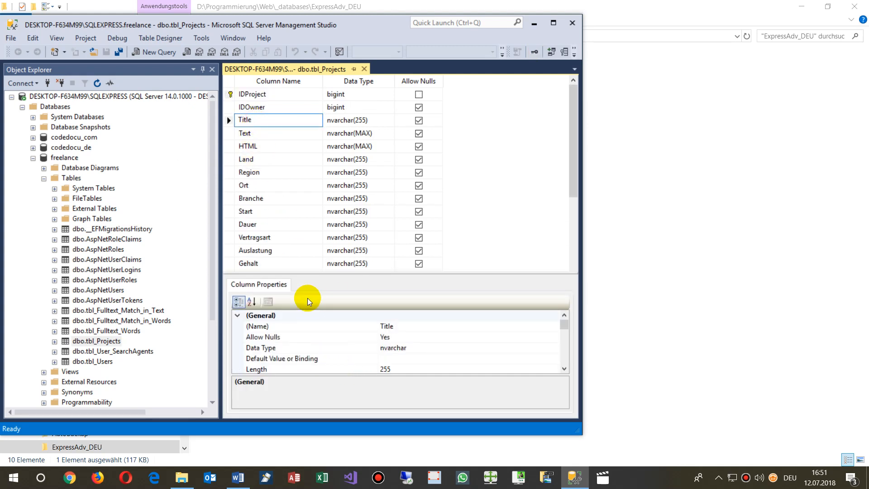
drag(310, 273, 299, 164)
scroll(296, 307, down, 2)
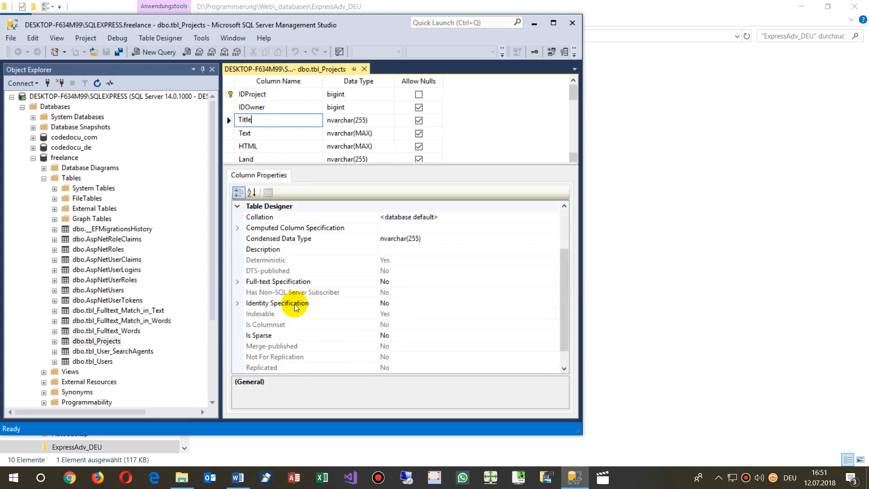
click(237, 281)
double_click(387, 284)
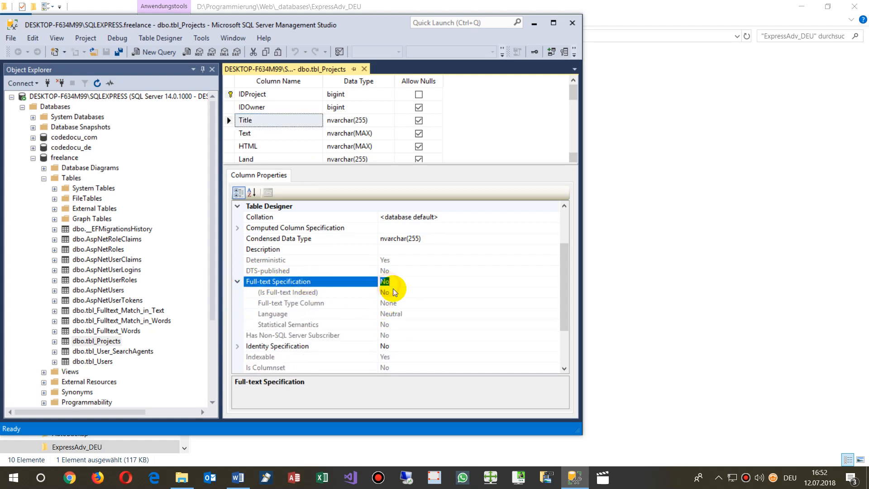
double_click(335, 285)
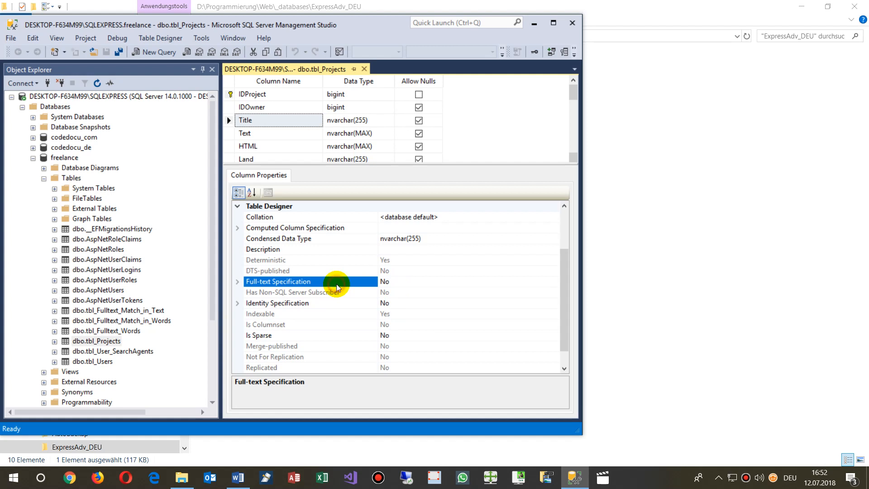
click(365, 69)
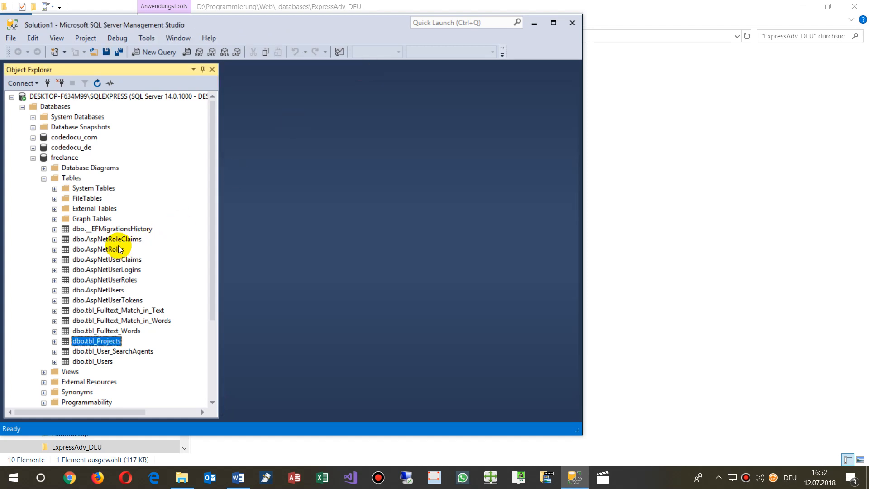
Start defining a full-text index on the dbo.tbl_Projects table, using PK_tbl_Notes as the unique index.
right_click(100, 341)
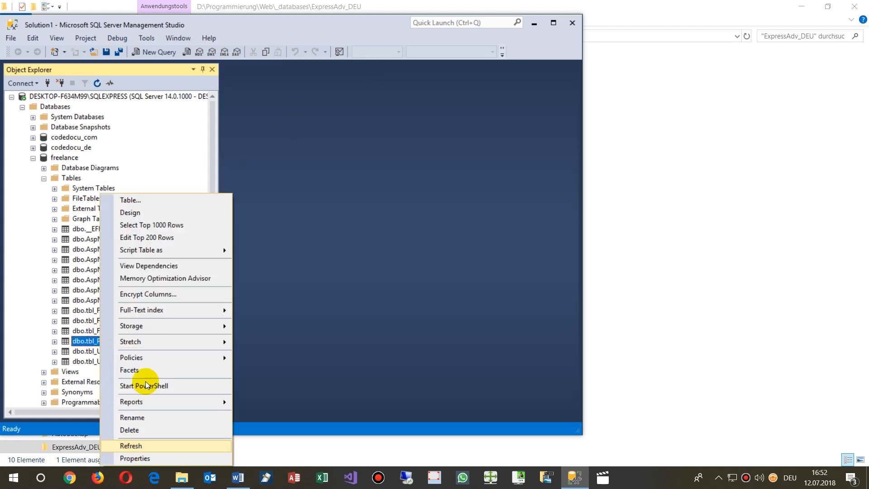
mouse_move(153, 315)
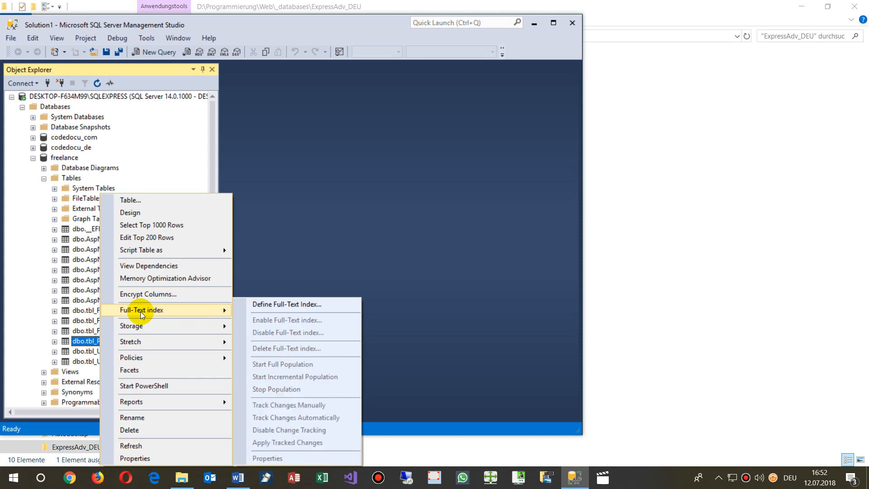
click(289, 305)
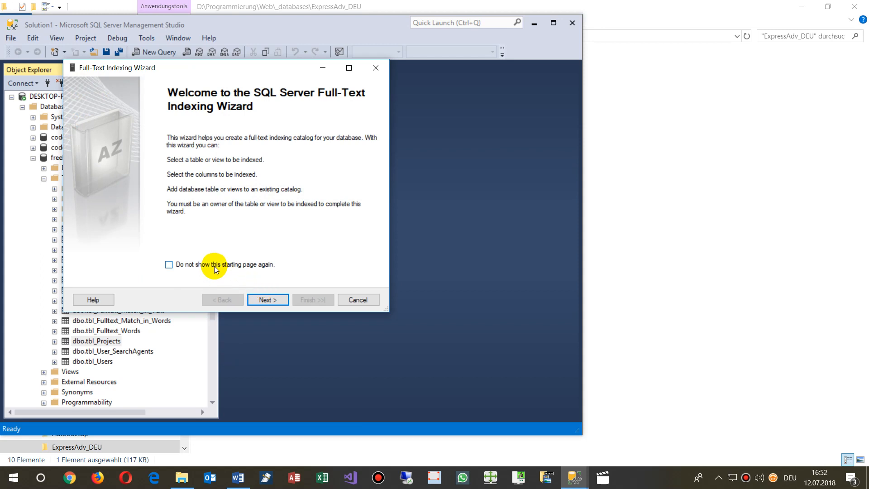
click(275, 301)
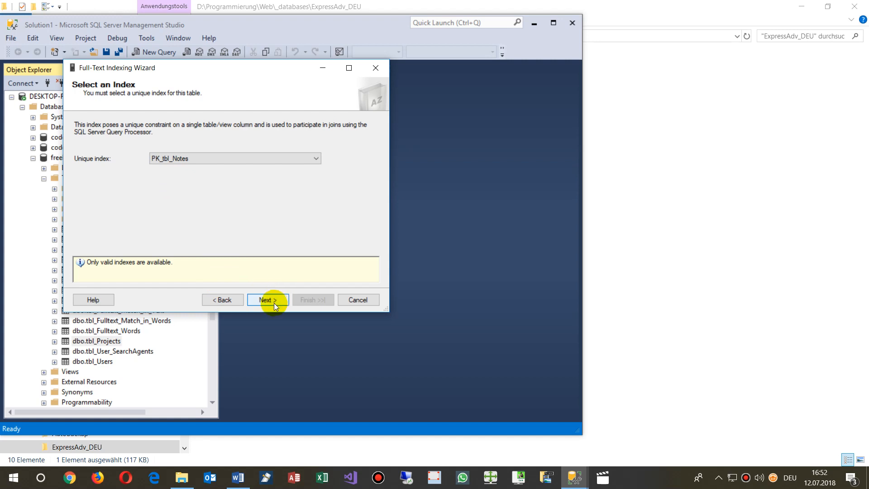
click(273, 300)
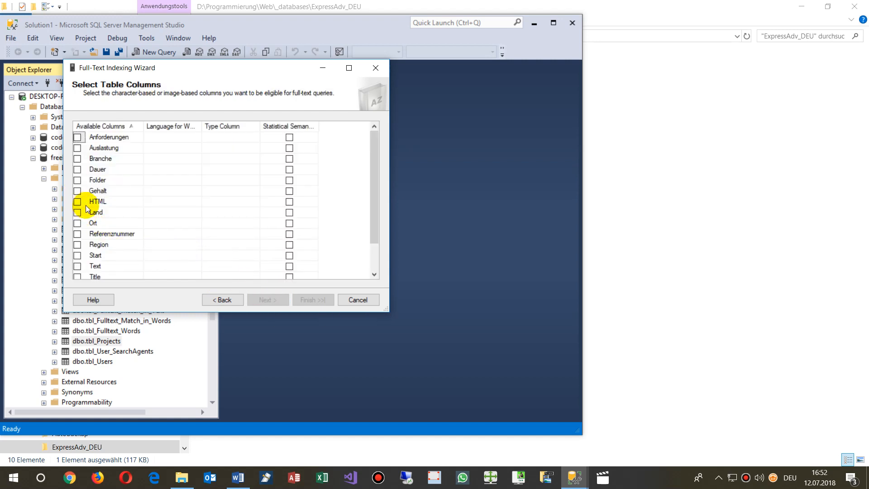
Include the Title, Text, Region, Referenznummer, Ort and Land columns in the full-text index and accept the column selection.
click(77, 277)
click(77, 266)
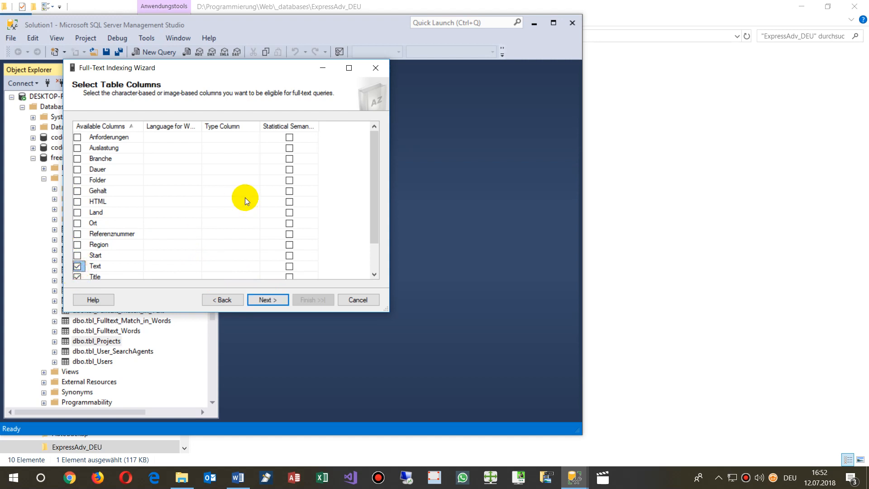
scroll(246, 198, down, 1)
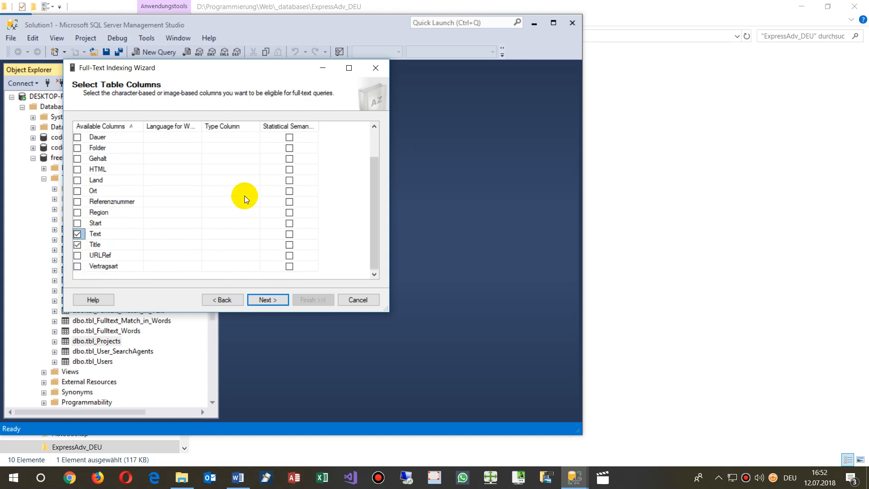
click(76, 212)
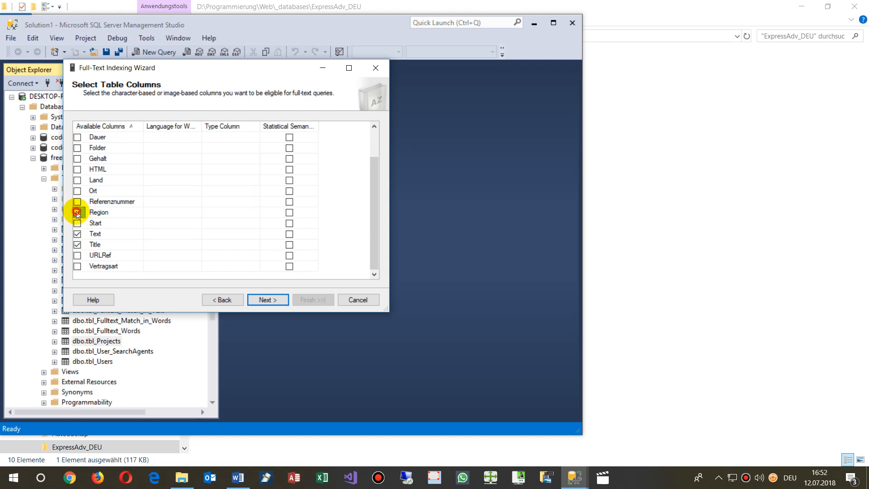
click(77, 190)
click(77, 201)
click(77, 191)
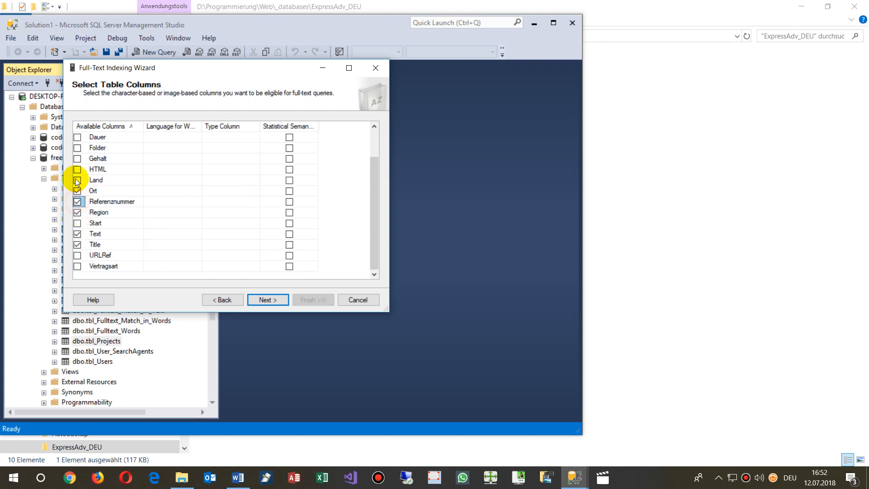
click(78, 181)
click(77, 190)
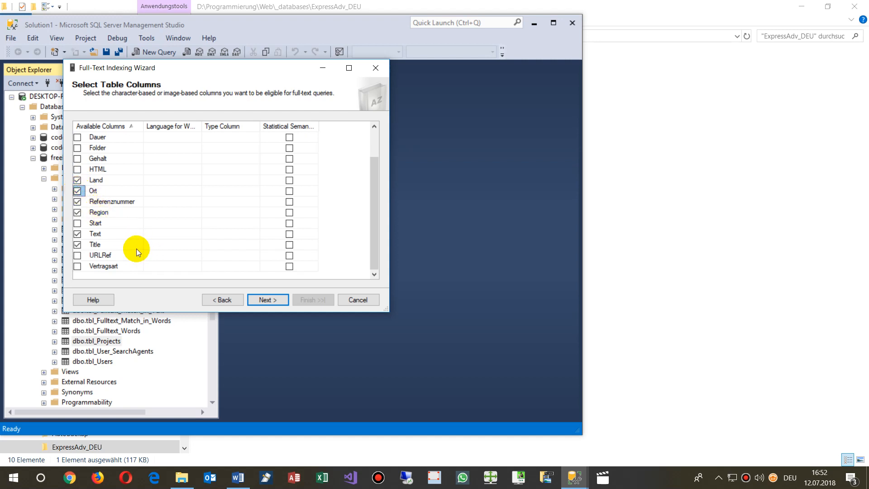
click(267, 300)
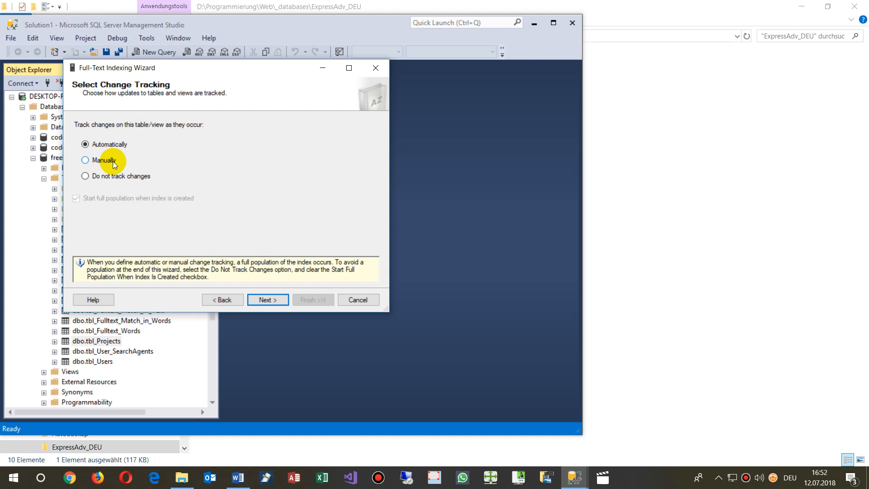
Keep automatic change tracking and define a new full-text catalog named tblFulltext_Projects with insensitive accent sensitivity.
click(273, 296)
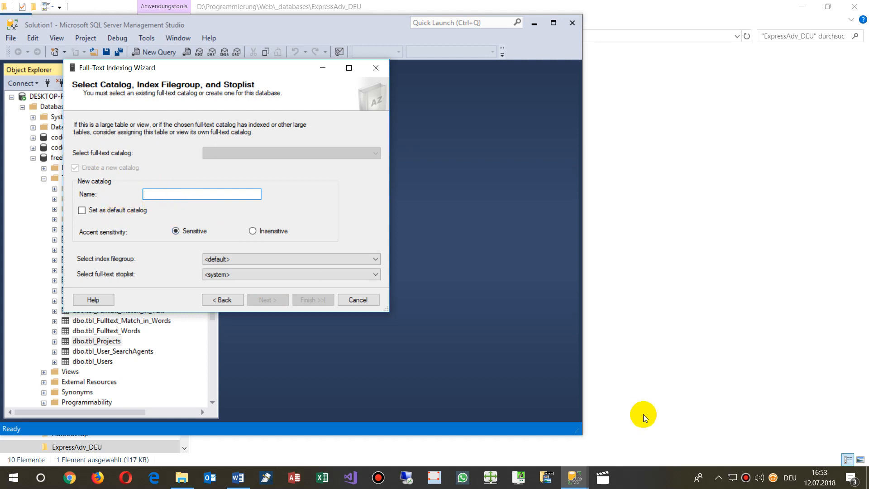
text(tblFu)
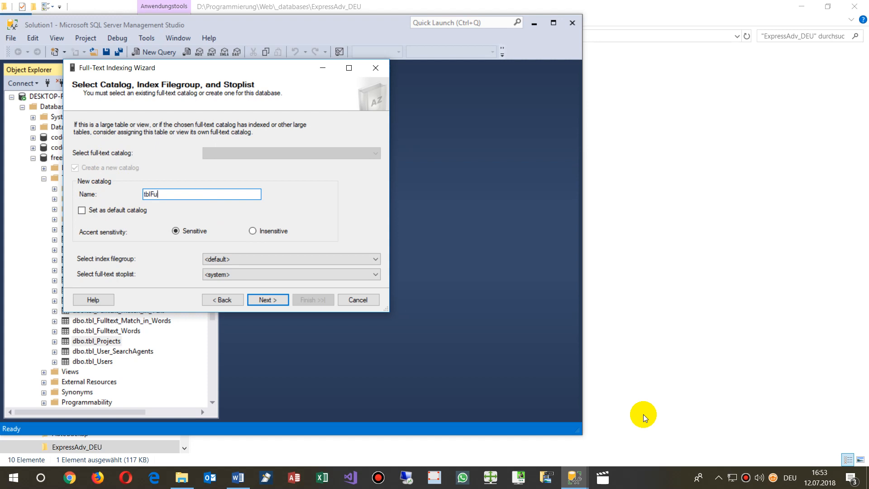
text(lltext_Projects)
key(shift+Left)
key(shift+Left)
key(shift+Left)
key(shift+Left)
key(Left)
key(Right)
click(152, 194)
text(_)
key(BackSpace)
click(253, 231)
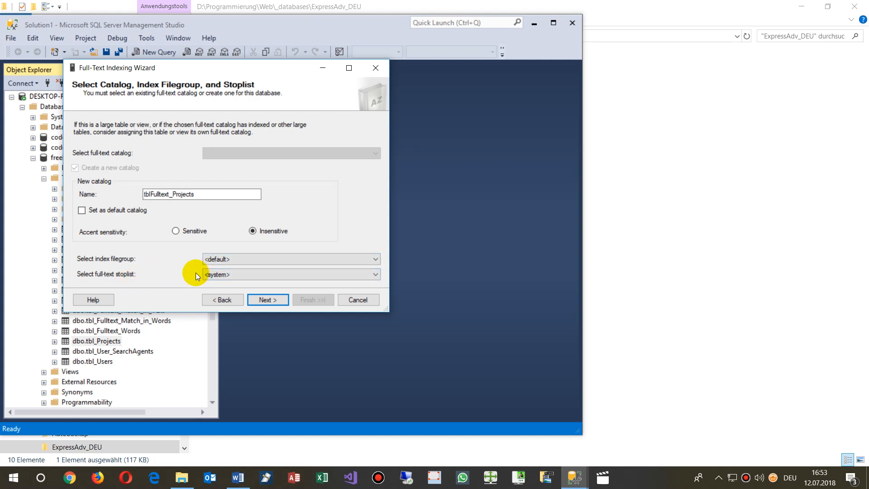
Accept the default filegroup and system stoplist, create the full-text catalog and index, and close the wizard.
click(271, 299)
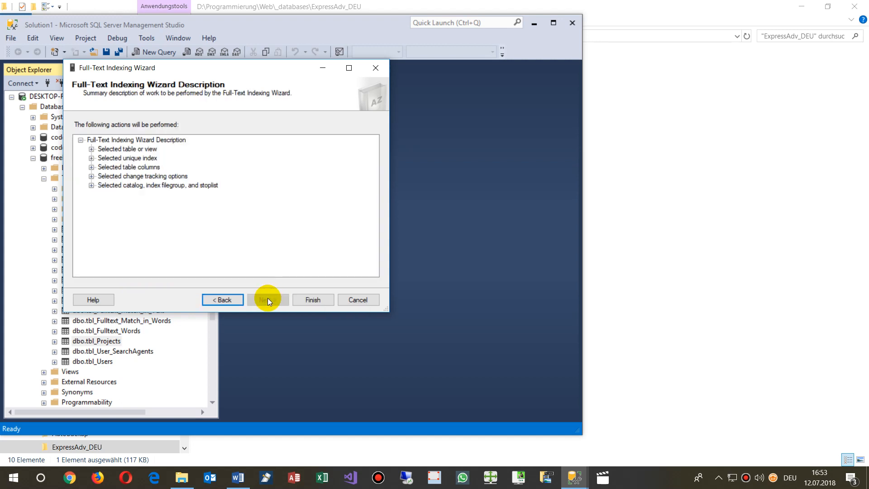
click(308, 300)
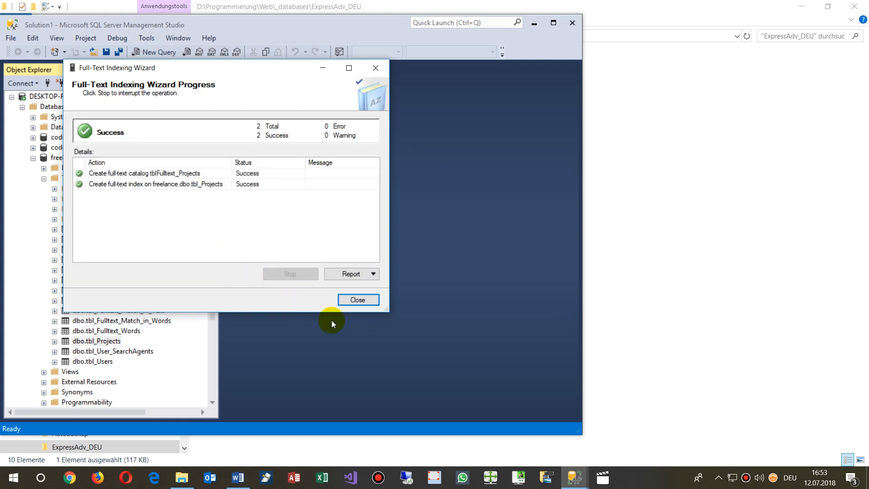
click(356, 300)
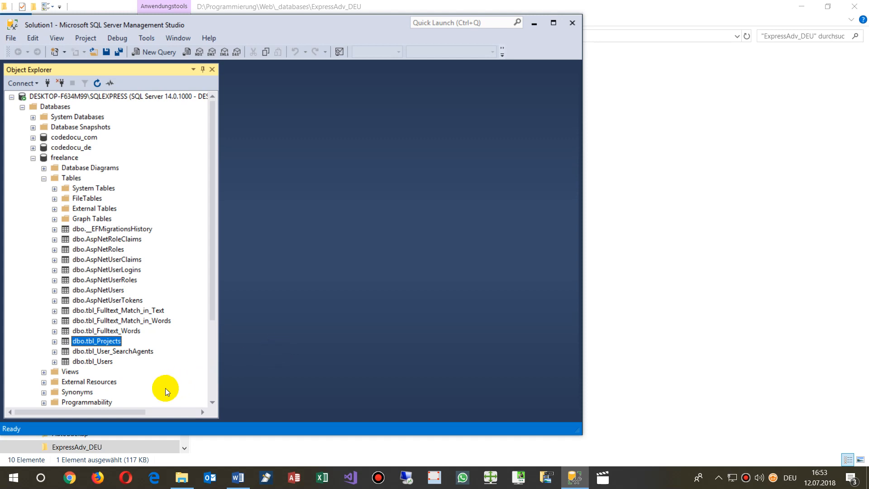
Open the design of dbo.tbl_Projects again and examine the Text column's full-text specification, including its indexing and language settings.
right_click(66, 340)
click(104, 214)
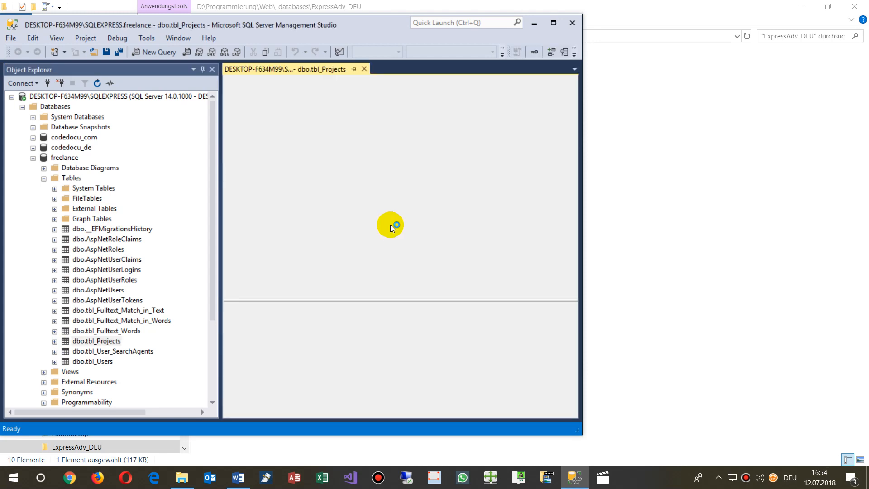
click(247, 133)
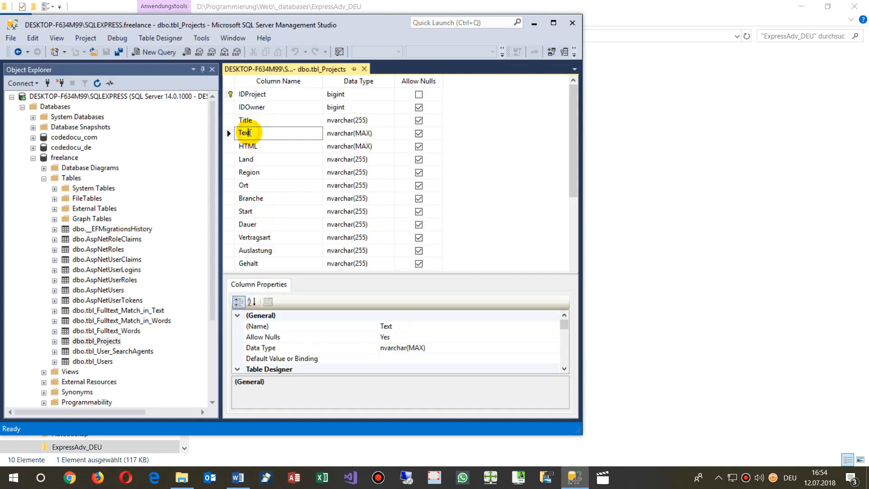
click(248, 133)
drag(271, 276, 272, 154)
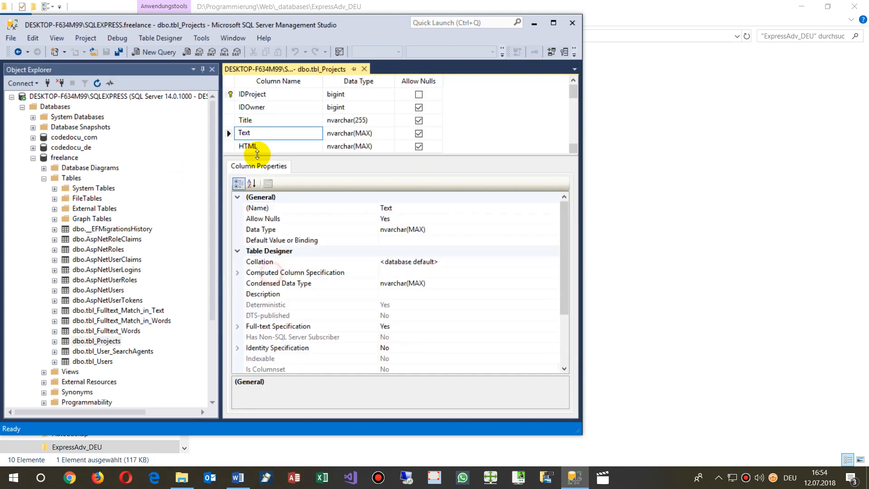
click(239, 327)
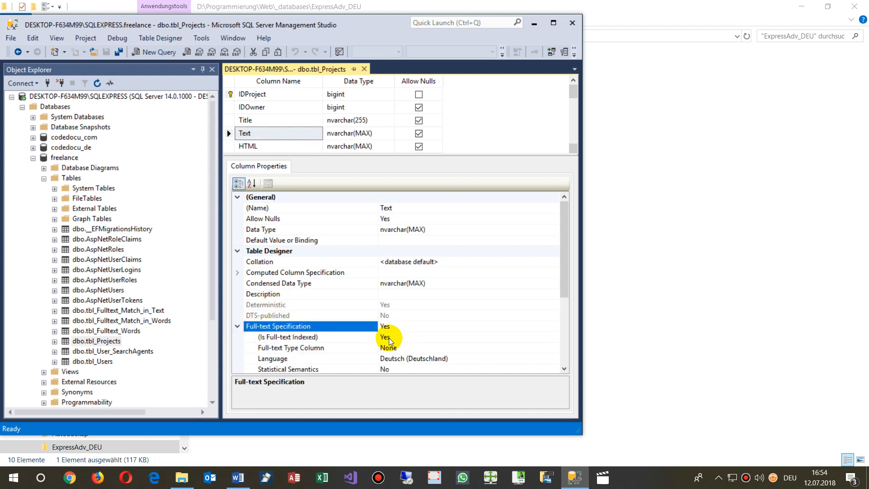
click(389, 338)
click(554, 337)
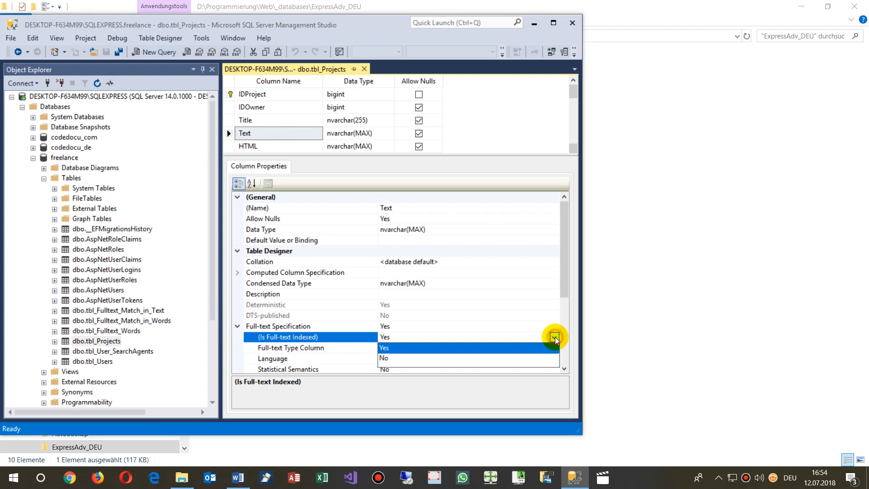
click(338, 337)
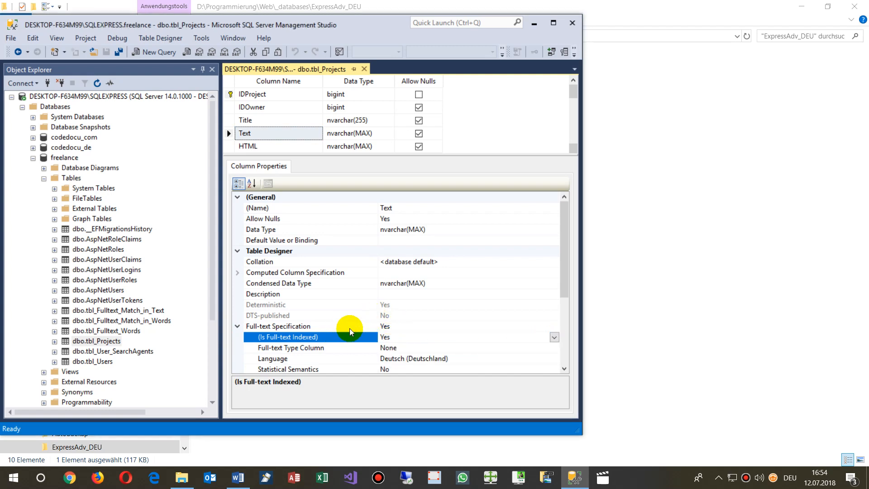
scroll(355, 330, down, 1)
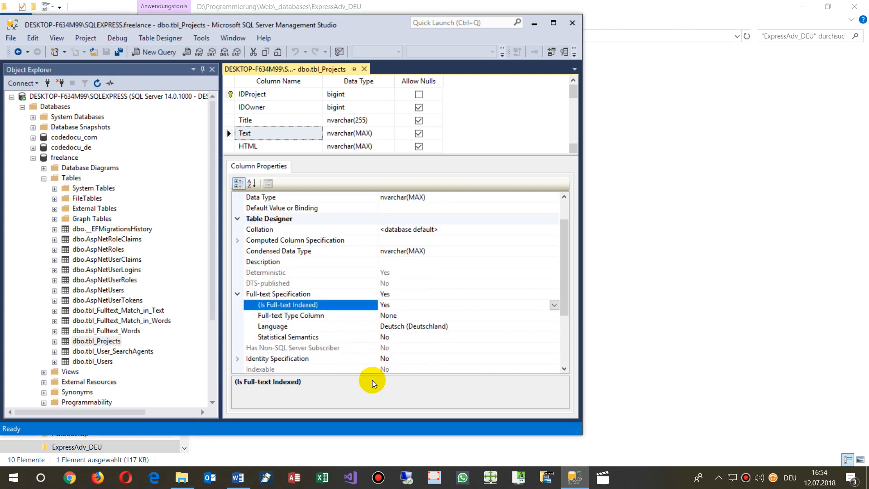